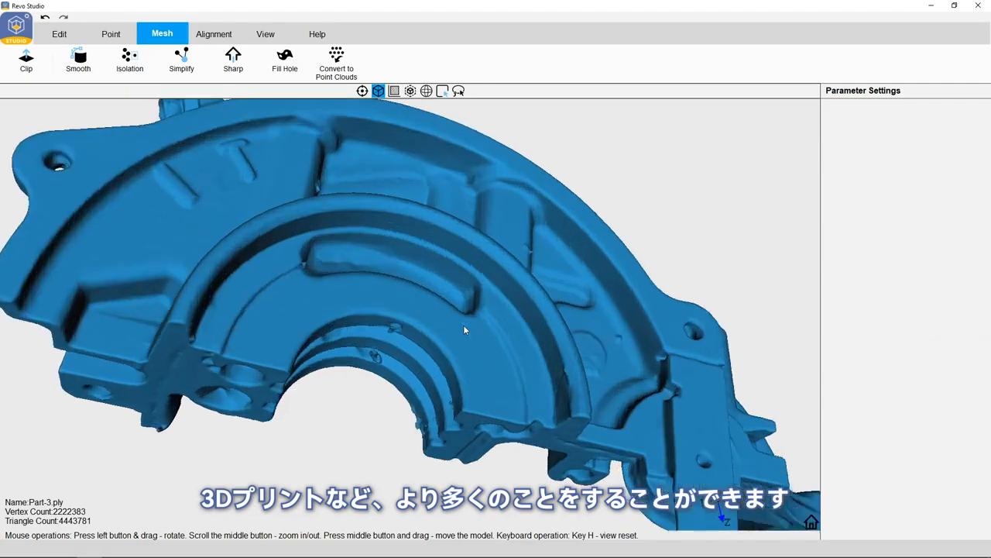
# - Clip the hand mesh with a horizontal plane across the wrist to remove the unneeded part below it
pyautogui.click(163, 33)
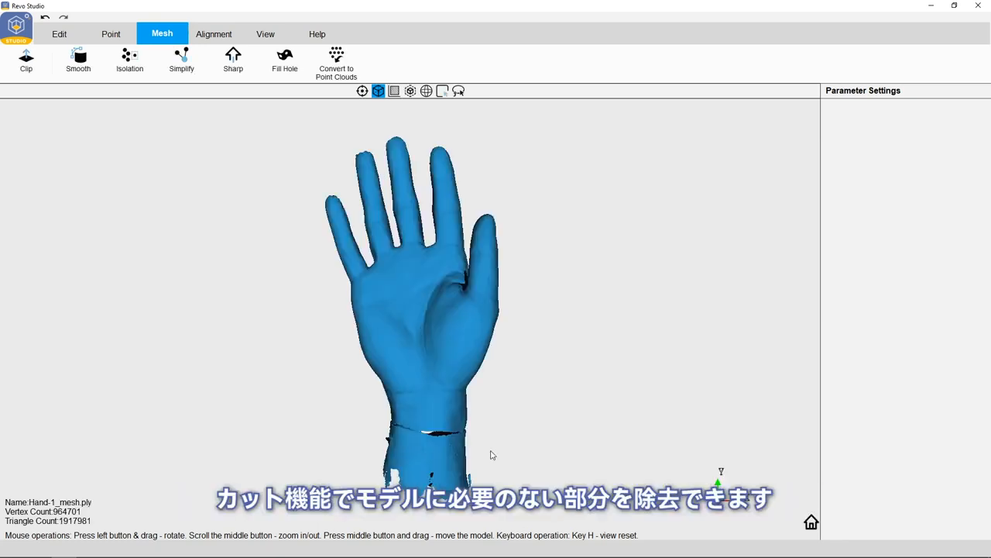
pyautogui.click(26, 60)
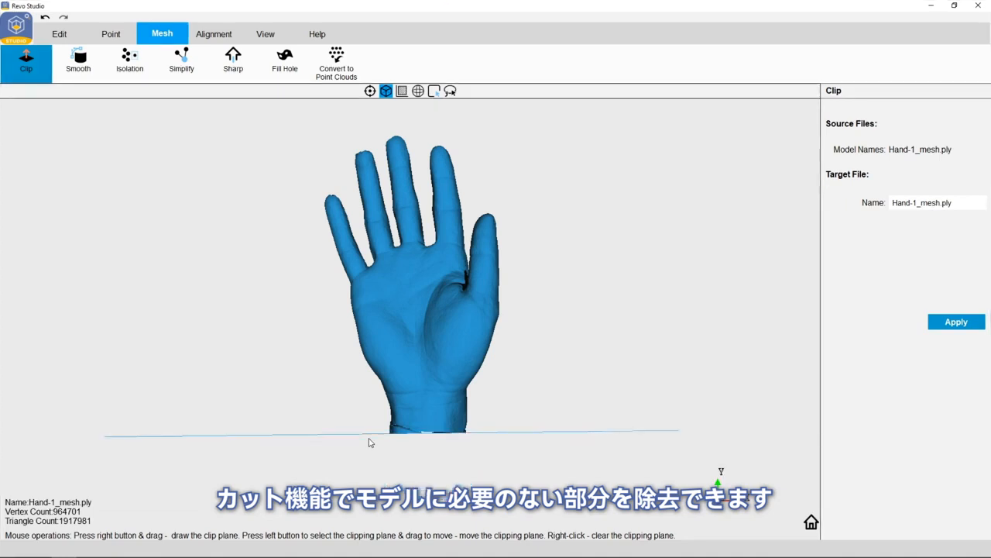
pyautogui.click(961, 324)
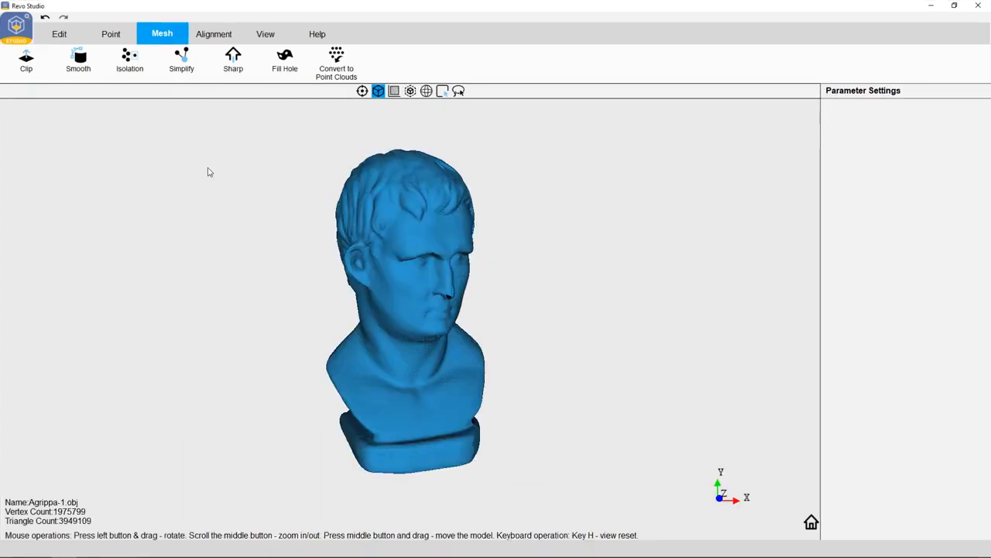
# - Smooth the bust mesh Agrippa-1.obj with the smoothing level set to High
pyautogui.click(85, 58)
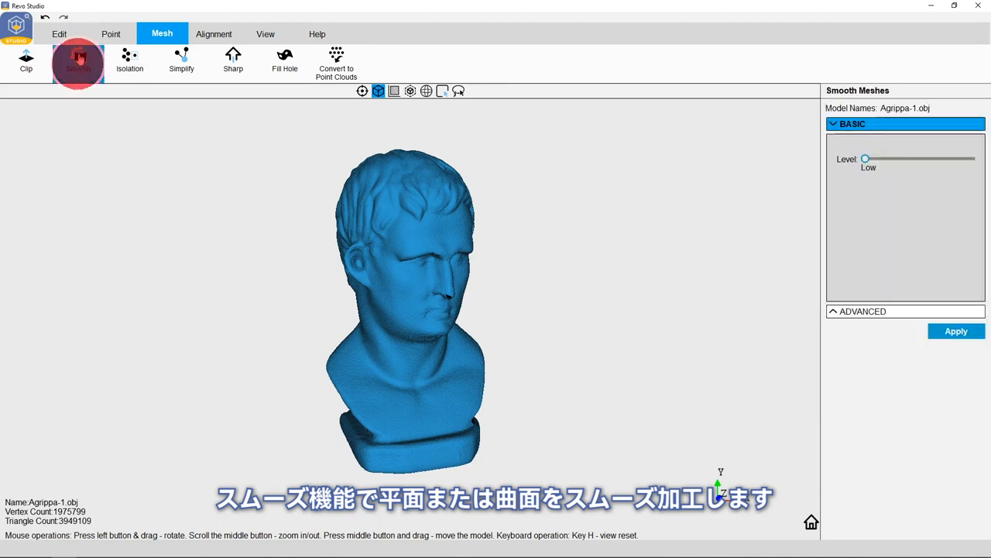
pyautogui.moveTo(866, 159); pyautogui.dragTo(972, 159)
pyautogui.click(959, 331)
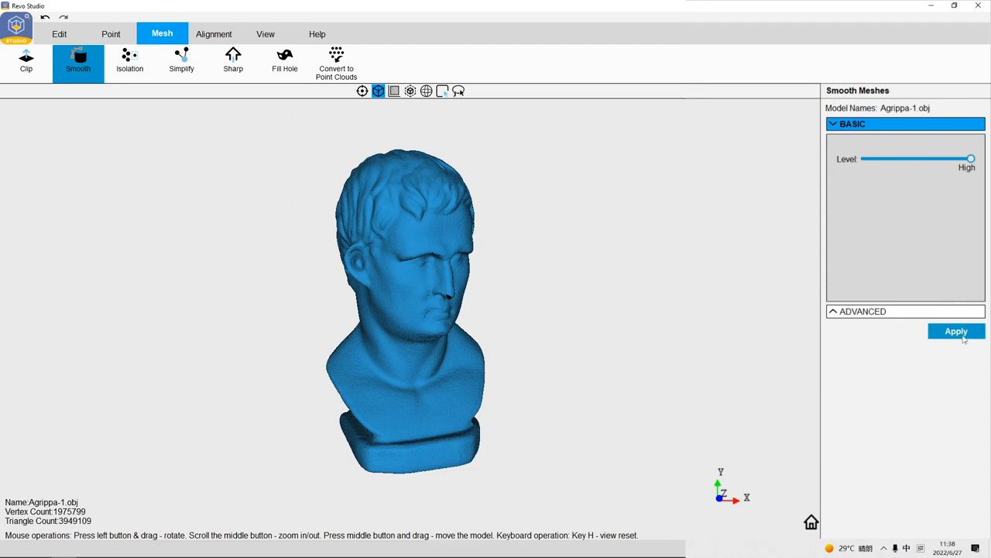
pyautogui.scroll(5, 433, 335)
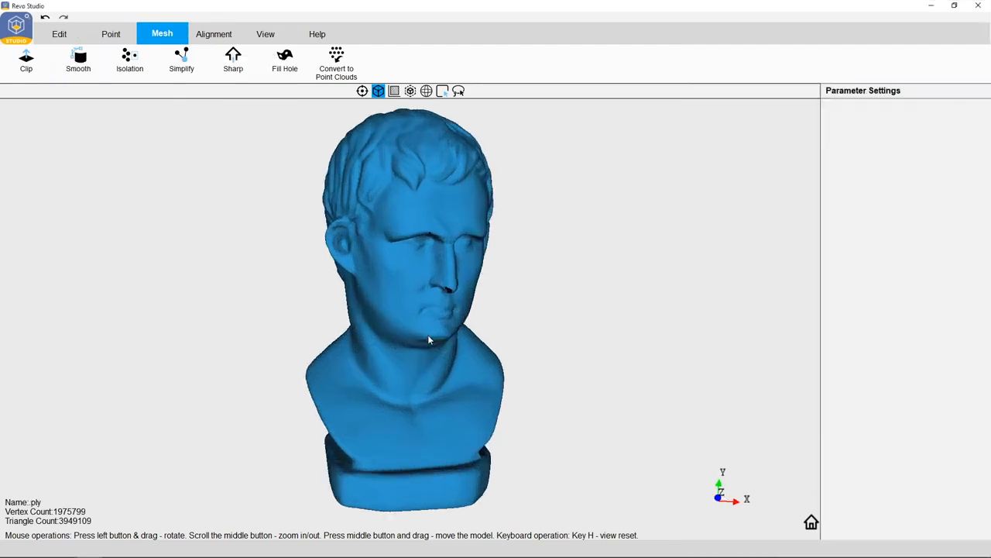
pyautogui.scroll(3, 427, 334)
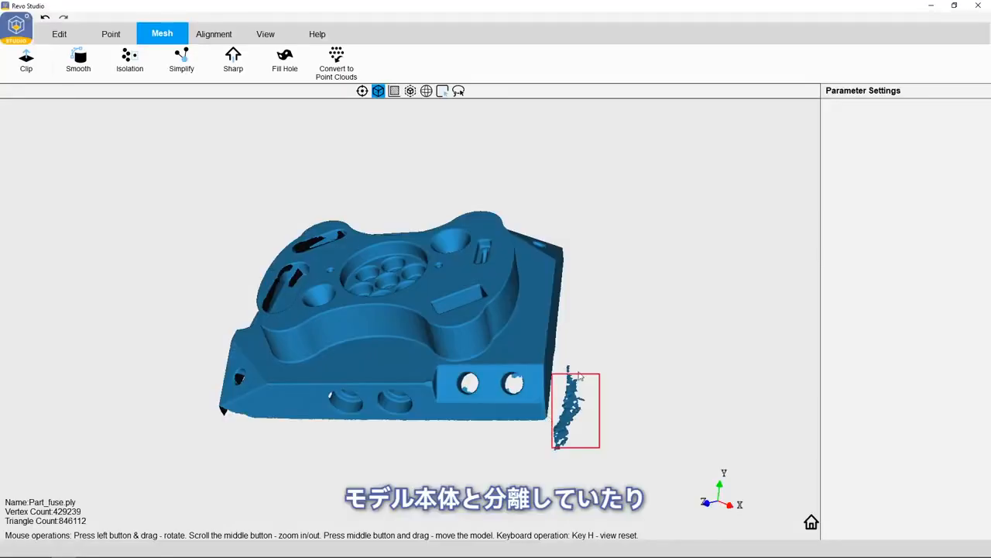
# - Detect and remove the isolated meshes beside Part_fuse.ply with the level set to High
pyautogui.click(130, 60)
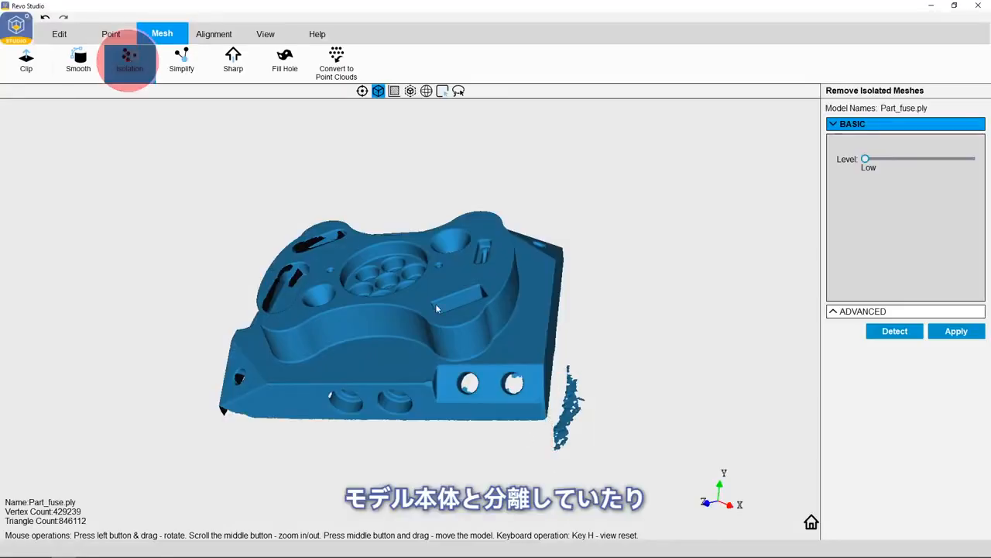
pyautogui.moveTo(865, 159); pyautogui.dragTo(971, 160)
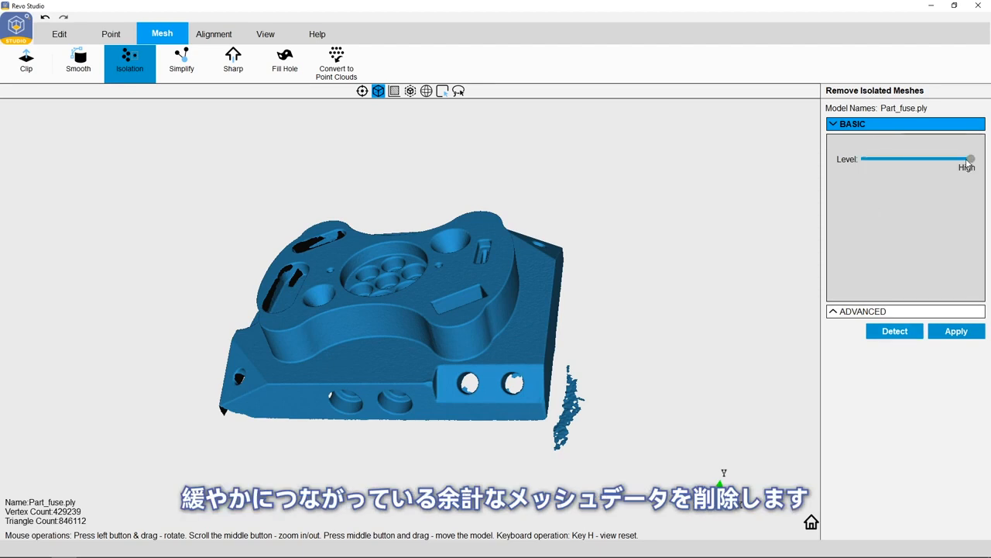
pyautogui.click(895, 331)
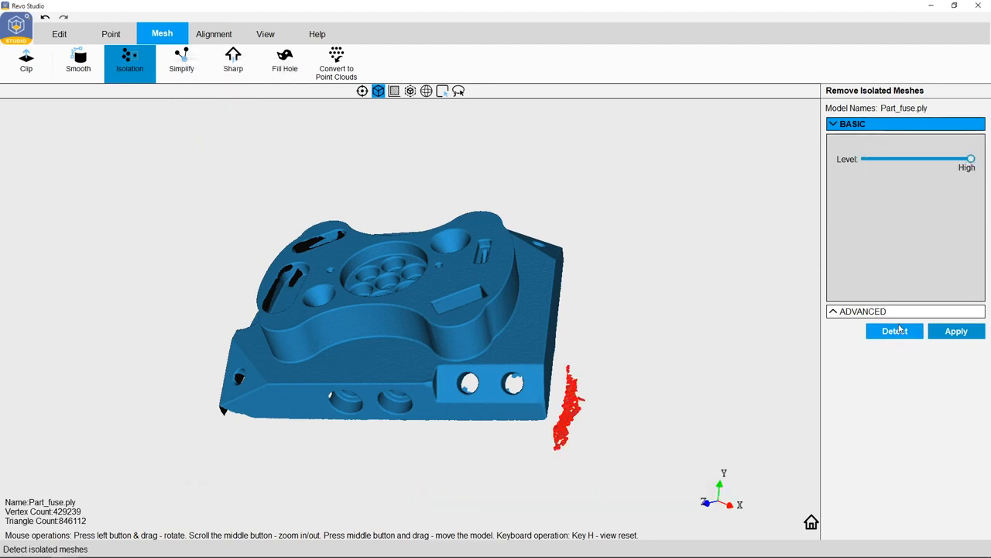
pyautogui.moveTo(475, 364); pyautogui.dragTo(488, 303)
pyautogui.click(957, 333)
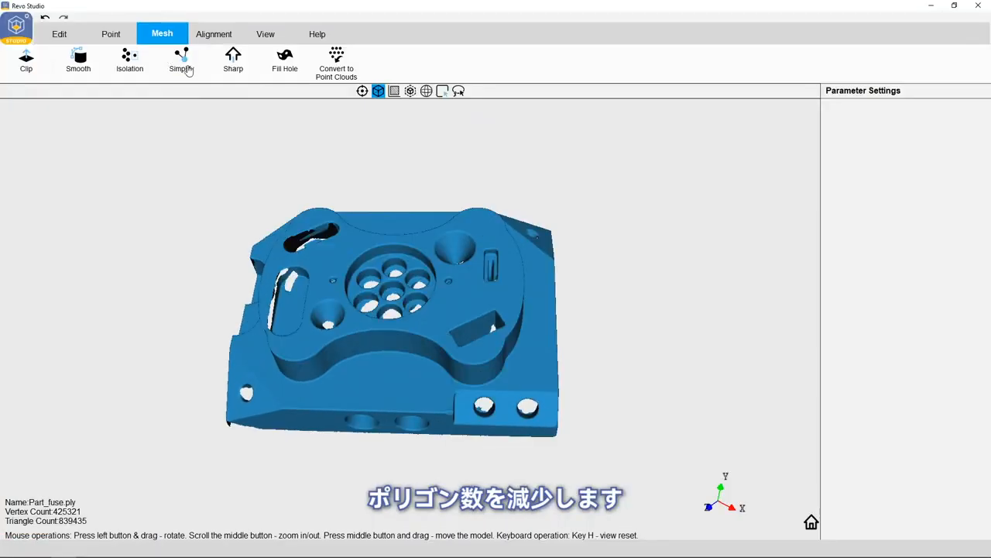
# - Simplify the Part_fuse.ply mesh to 300574 target vertices (70.67%)
pyautogui.click(183, 62)
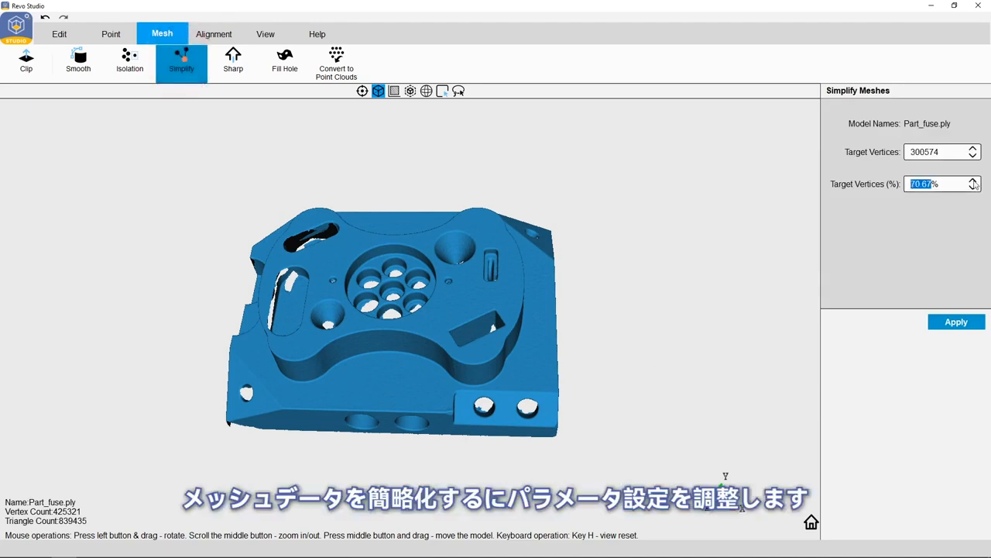
pyautogui.click(957, 322)
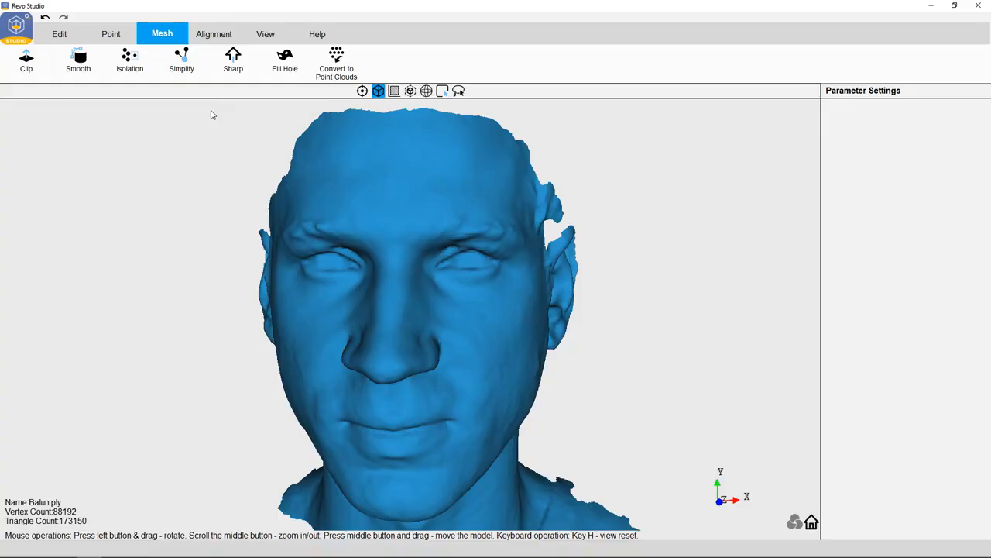
# - Sharpen the face mesh with the level set to High, opening the advanced intensity setting before applying
pyautogui.click(233, 59)
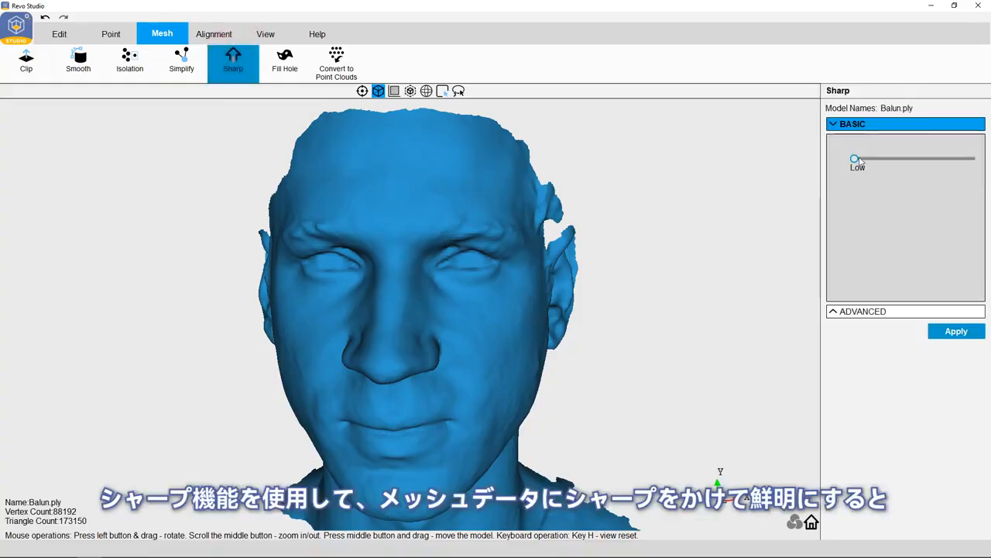
pyautogui.moveTo(869, 163); pyautogui.dragTo(972, 160)
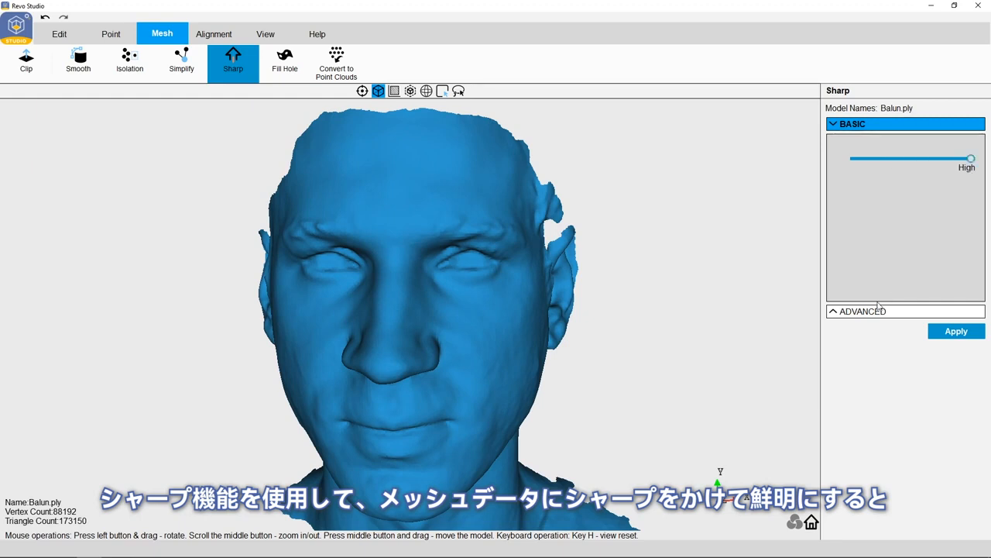
pyautogui.click(835, 311)
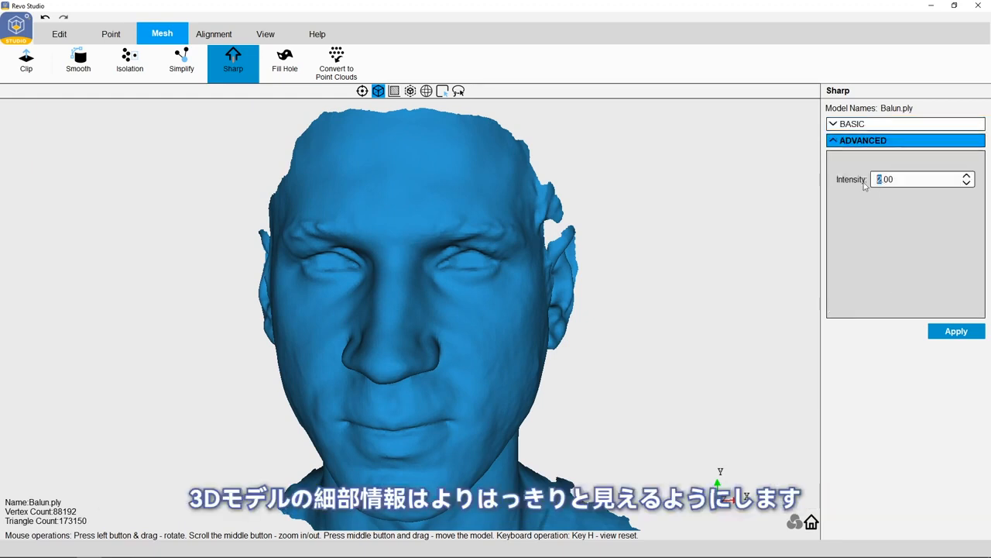
pyautogui.click(956, 331)
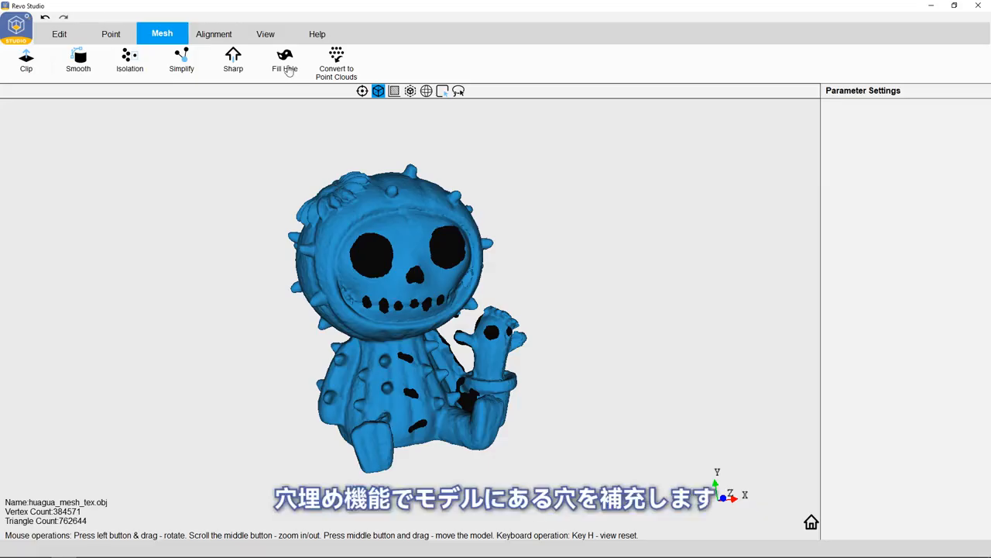
# - Detect the holes in huagua_mesh_tex.obj and fill them using the Flat hole filling method
pyautogui.click(285, 66)
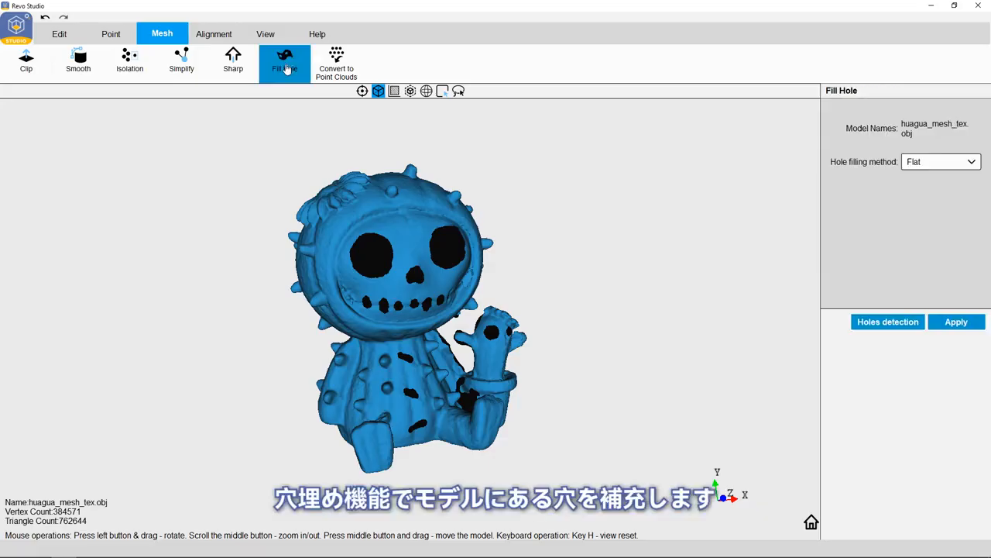
pyautogui.click(945, 162)
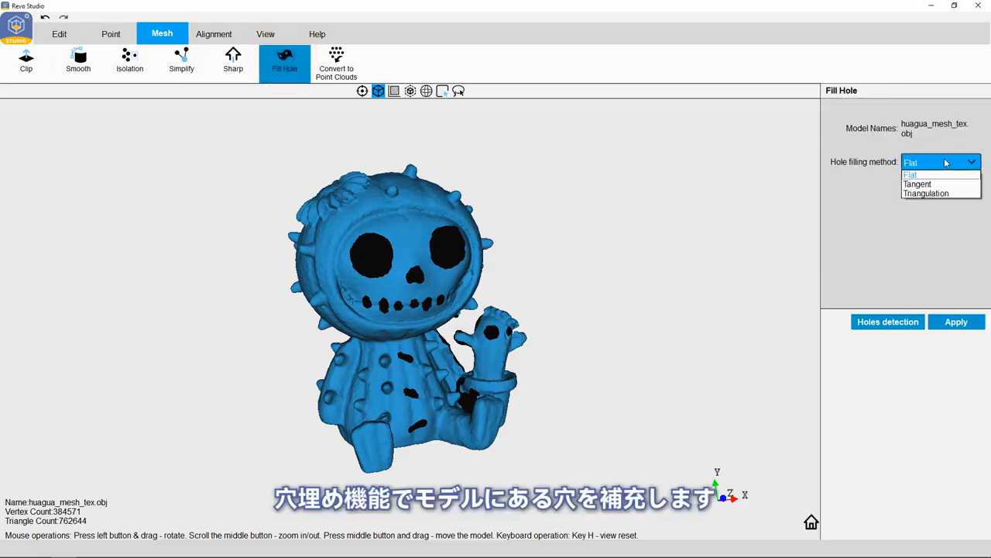
pyautogui.click(945, 162)
pyautogui.click(887, 321)
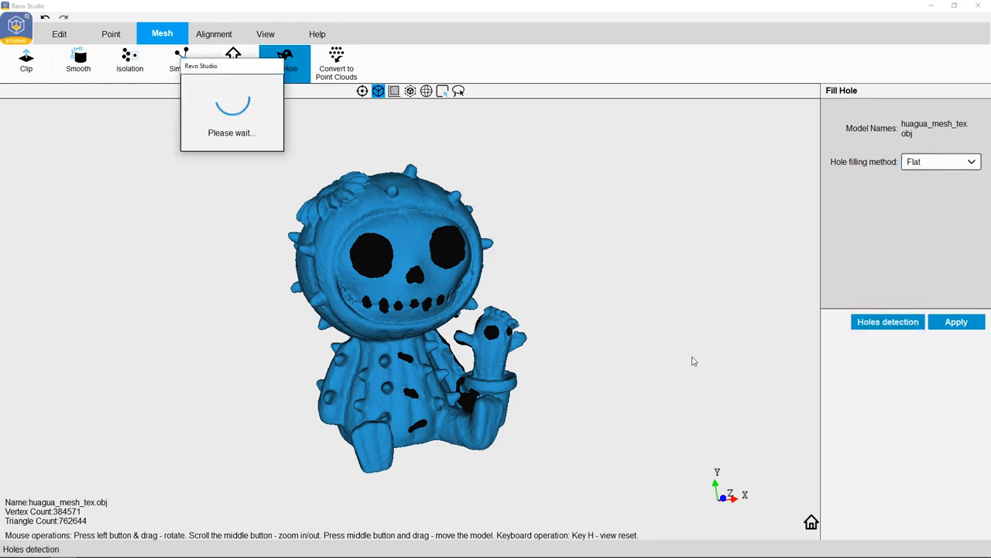
pyautogui.moveTo(488, 329); pyautogui.dragTo(2, 341)
pyautogui.moveTo(603, 320); pyautogui.dragTo(743, 321)
pyautogui.click(956, 321)
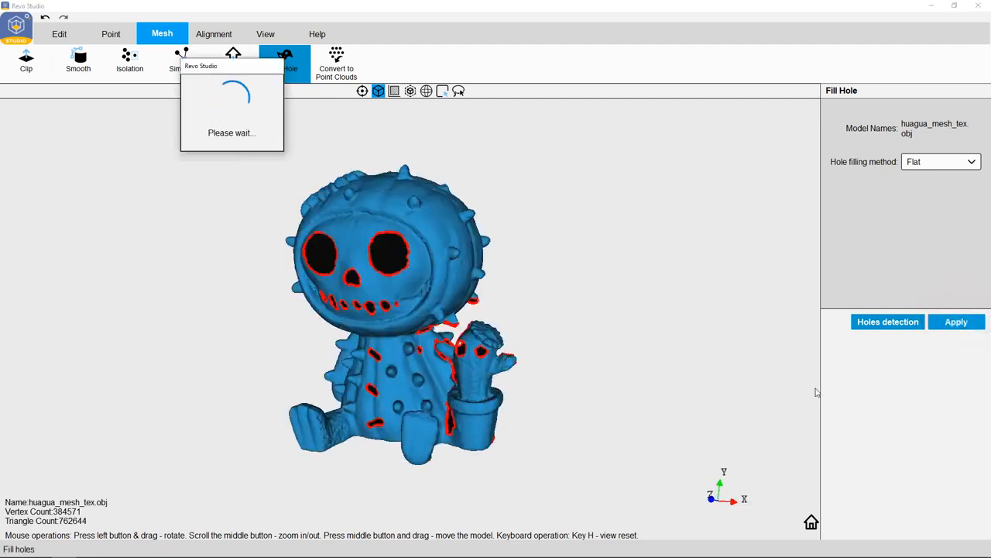
pyautogui.moveTo(816, 393); pyautogui.dragTo(534, 276)
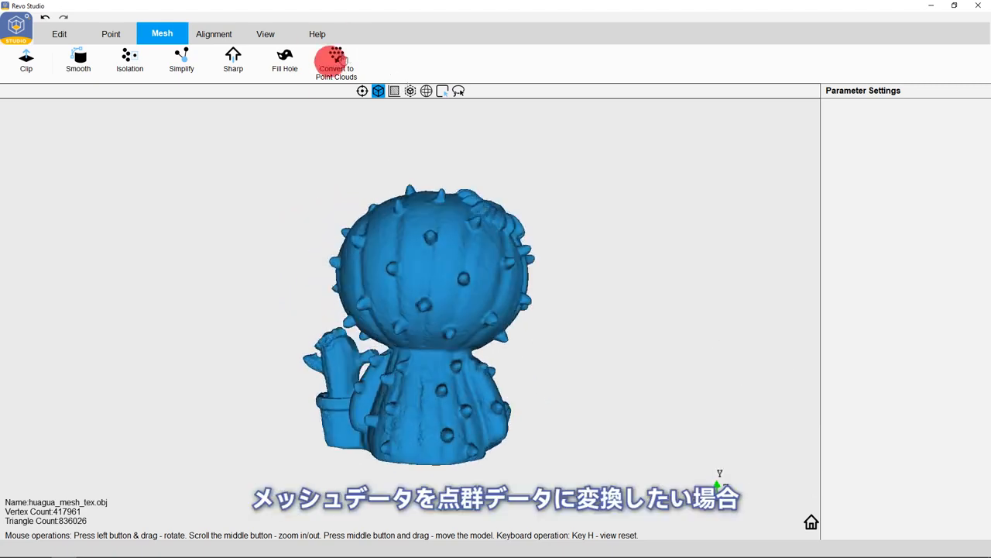
# - Convert the hole-filled figurine mesh to a point cloud and inspect its points up close
pyautogui.click(336, 60)
pyautogui.click(474, 295)
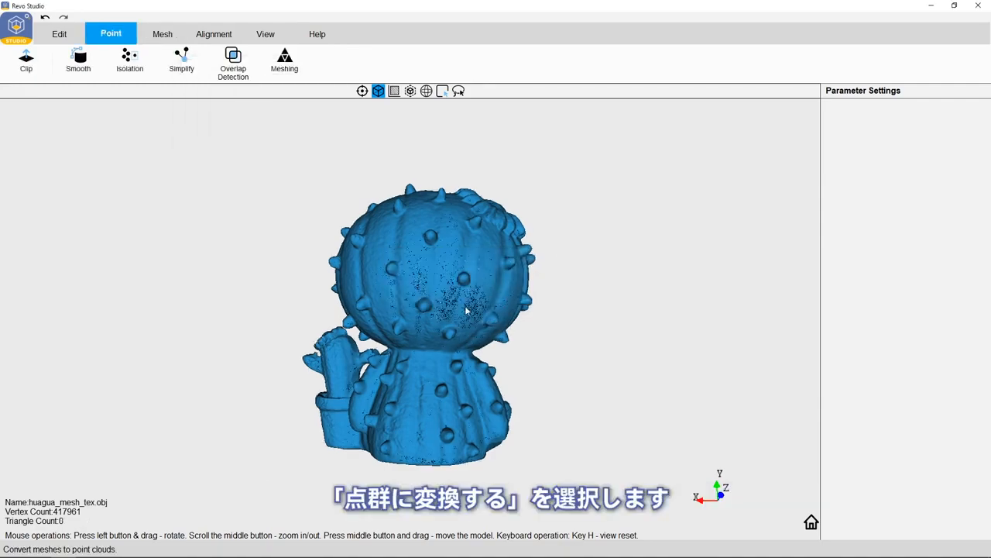
pyautogui.scroll(6, 466, 310)
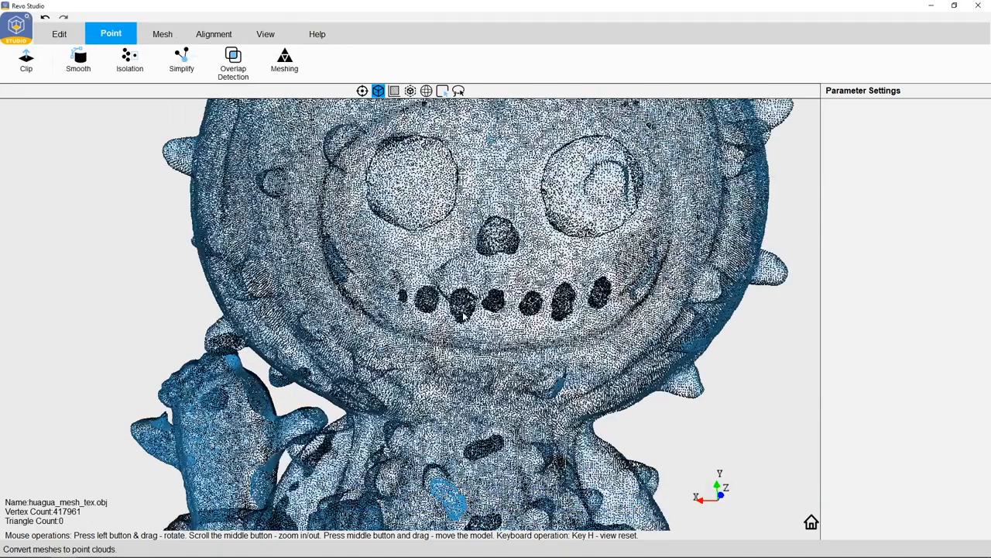
pyautogui.scroll(3, 463, 315)
pyautogui.scroll(-6, 464, 317)
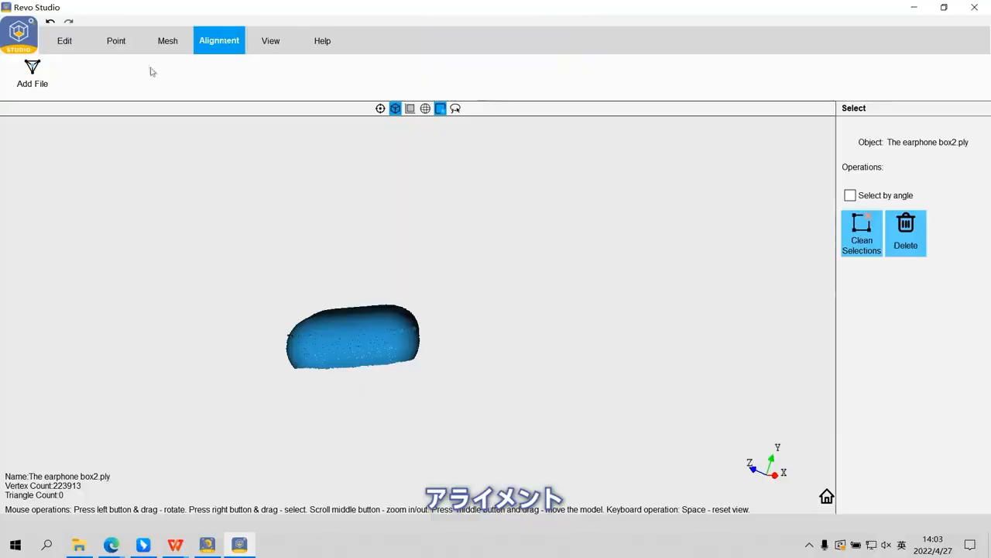
# - Add The earphone box1.1.ply as the model to be fused with The earphone box2.ply for alignment
pyautogui.click(31, 73)
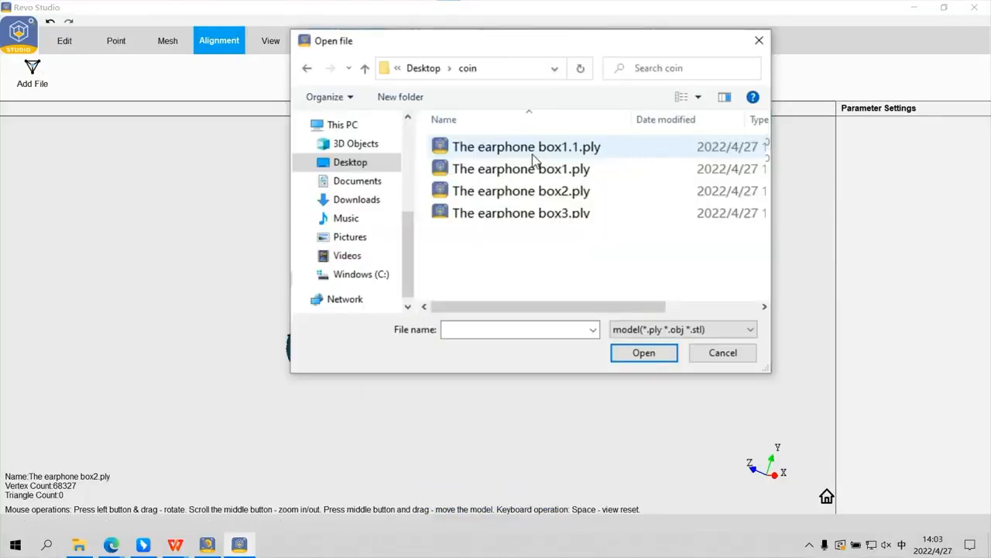
pyautogui.doubleClick(533, 157)
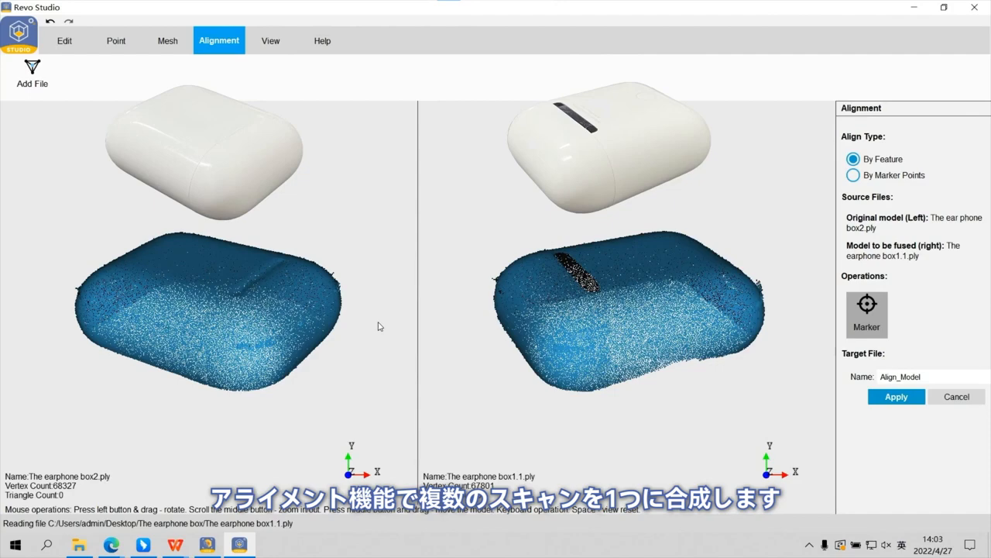
pyautogui.moveTo(354, 336)
pyautogui.mouseDown()
pyautogui.moveTo(341, 257)
pyautogui.moveTo(369, 361)
pyautogui.moveTo(689, 420)
pyautogui.mouseUp()
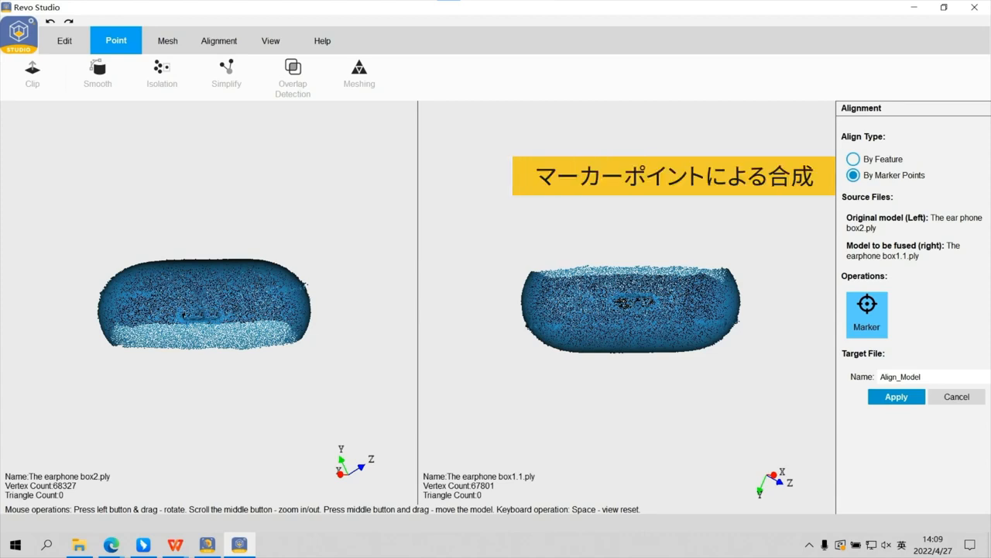
# - Place matching marker points 1 and 2 on both earphone box scans, at the charging port and near one end
pyautogui.click(200, 316)
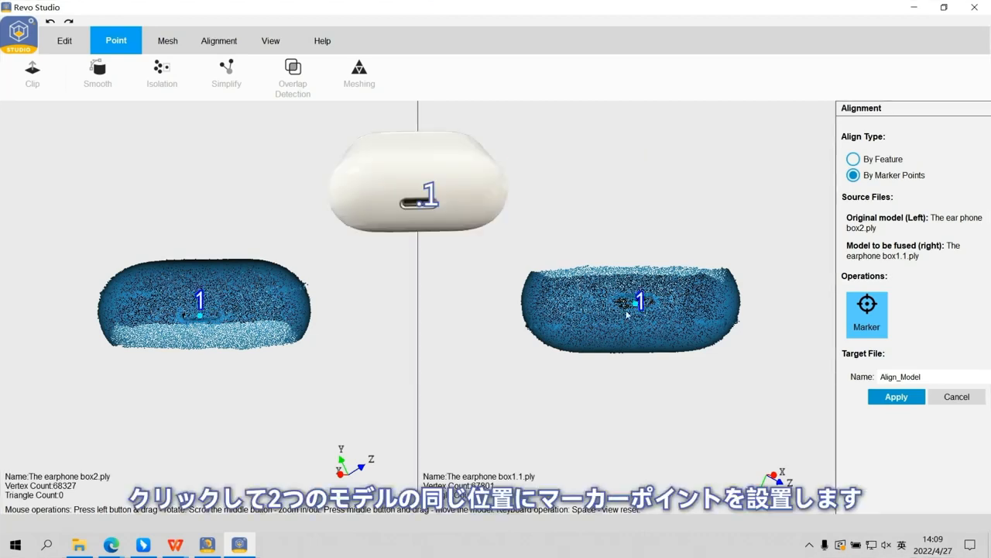
pyautogui.click(123, 334)
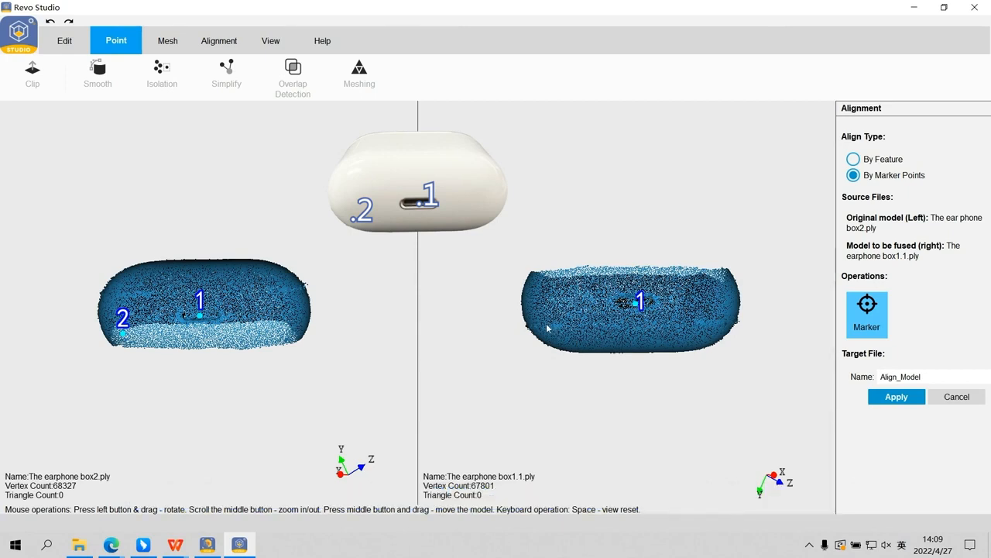
pyautogui.moveTo(325, 312); pyautogui.dragTo(272, 313)
pyautogui.moveTo(635, 318); pyautogui.dragTo(546, 317)
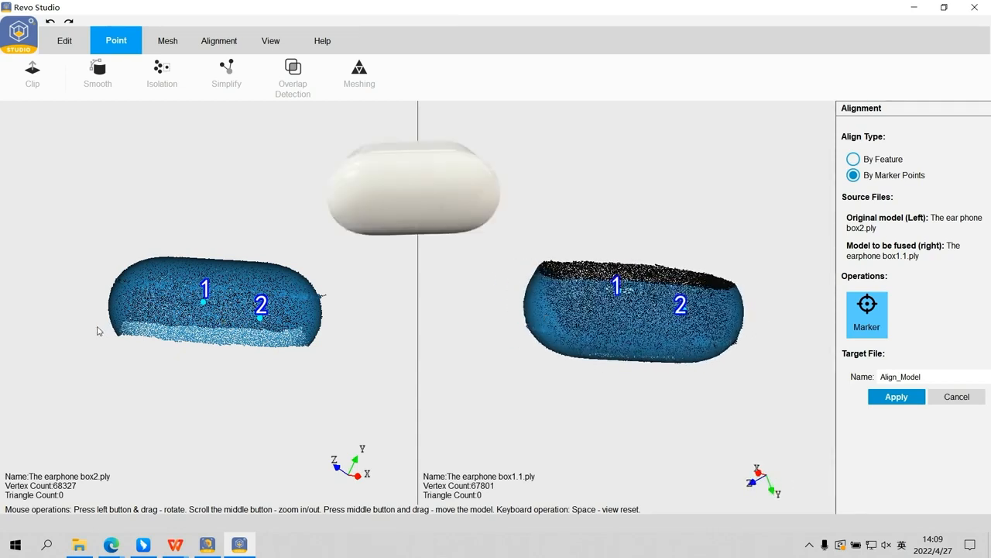
# - Place matching marker points 3 and 4 near both ends of the two scans and align them by marker points into Align_Model
pyautogui.click(128, 324)
pyautogui.click(297, 334)
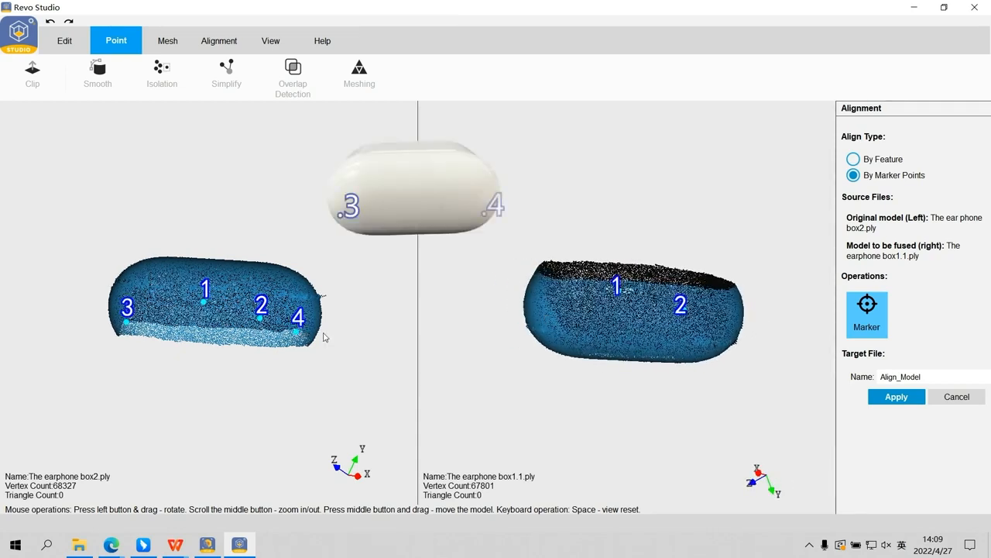
pyautogui.click(545, 333)
pyautogui.click(718, 344)
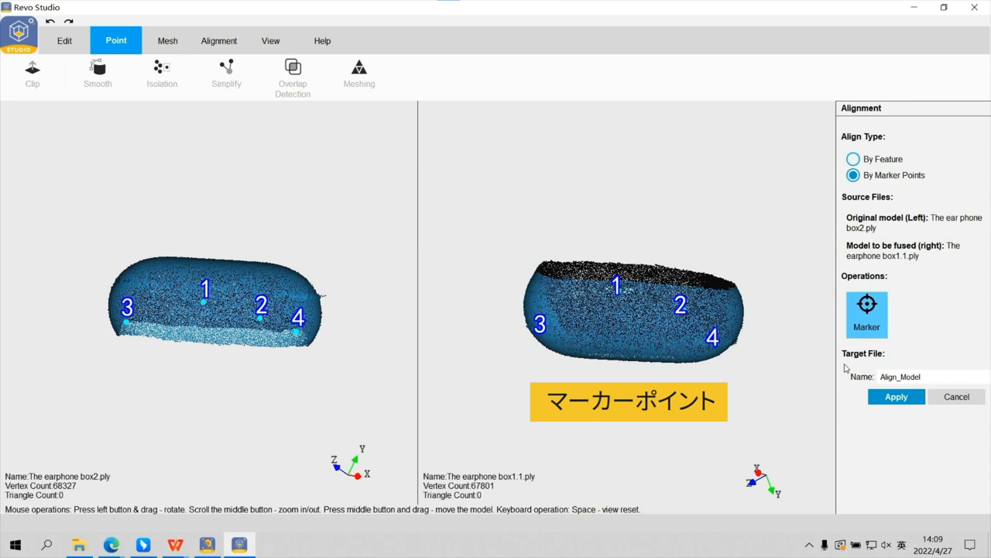
pyautogui.click(896, 396)
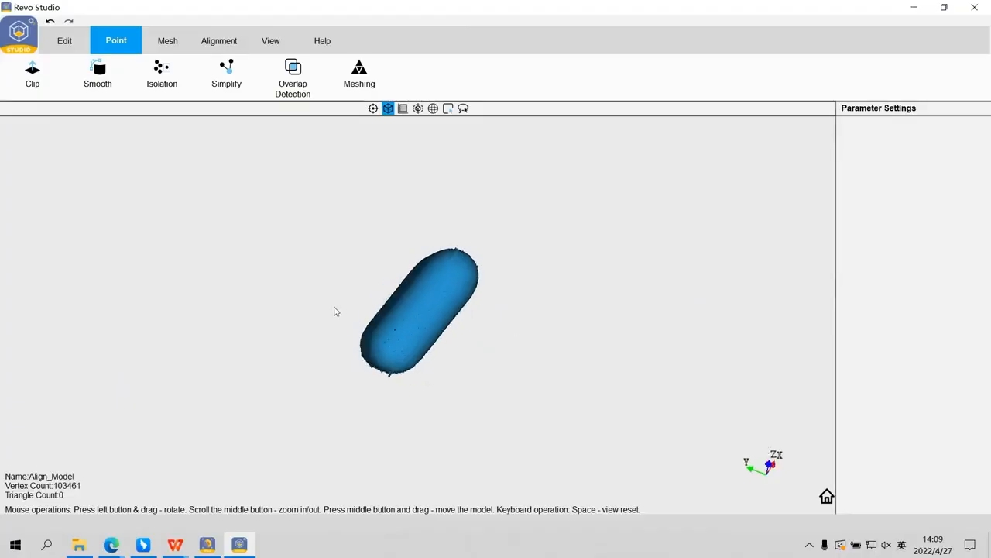
pyautogui.moveTo(332, 310); pyautogui.dragTo(210, 253)
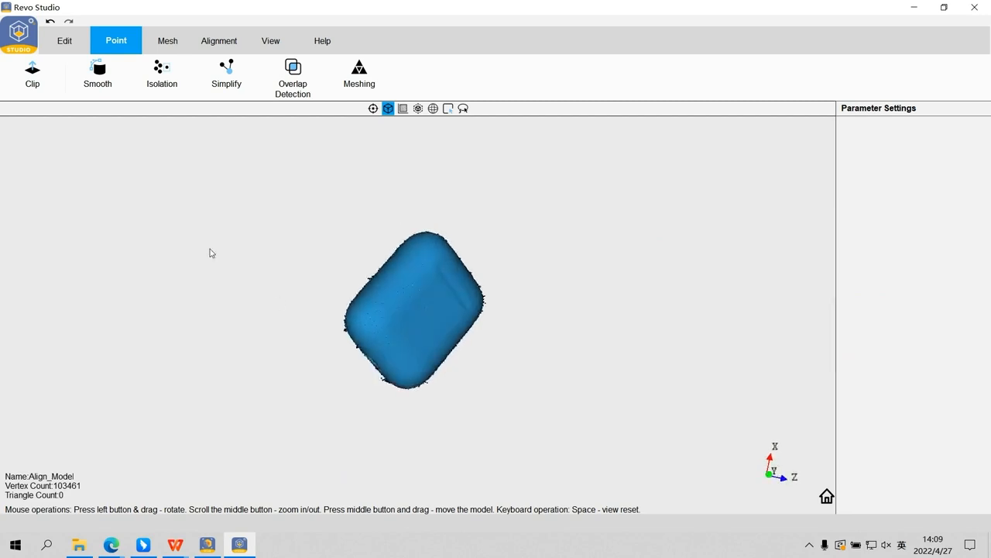
# - Mesh the aligned earphone box point cloud Align_Model at the Fine level and inspect it from another angle
pyautogui.click(358, 73)
pyautogui.click(956, 328)
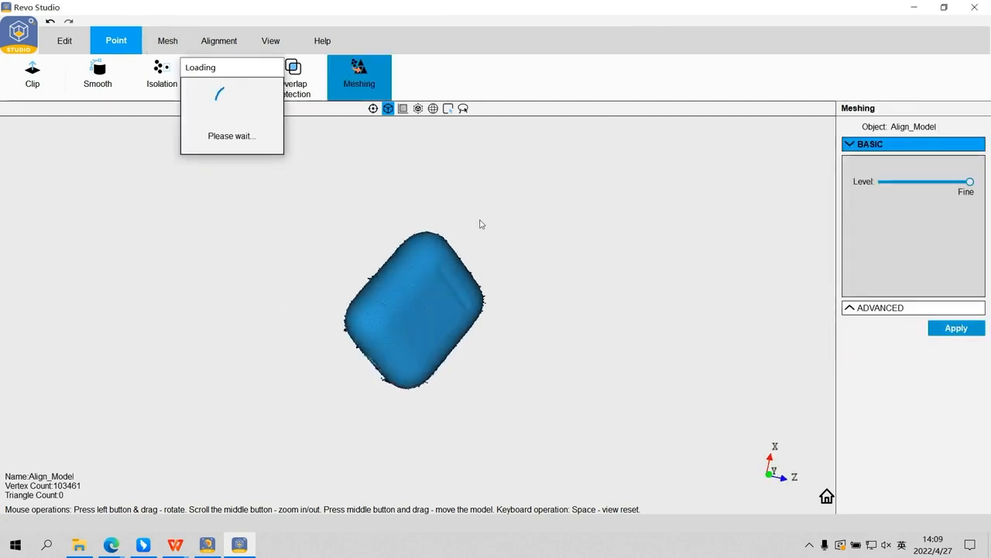
pyautogui.moveTo(467, 266); pyautogui.dragTo(532, 290)
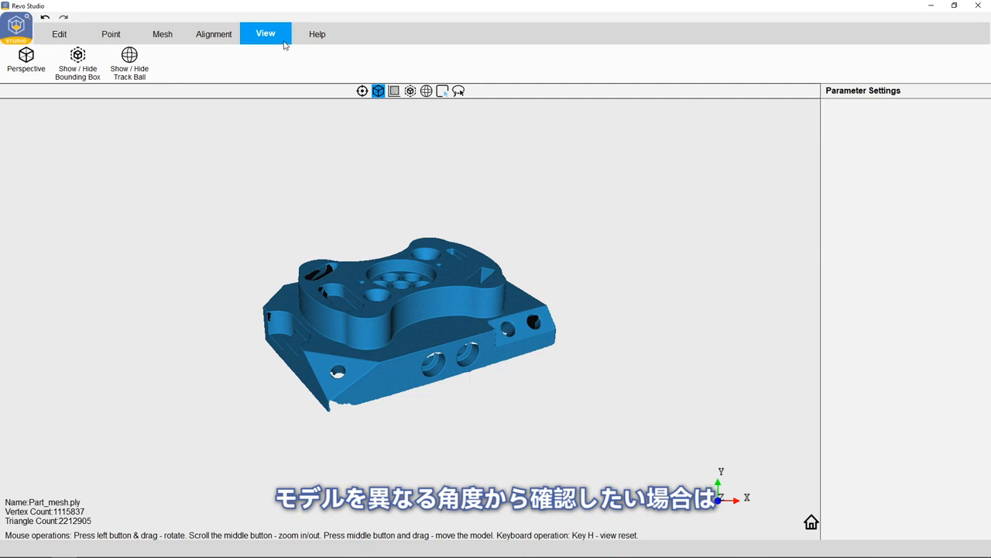
# - Toggle the machined part's view between perspective and orthogonal, and show its bounding box to examine the part's extents from several angles
pyautogui.click(26, 59)
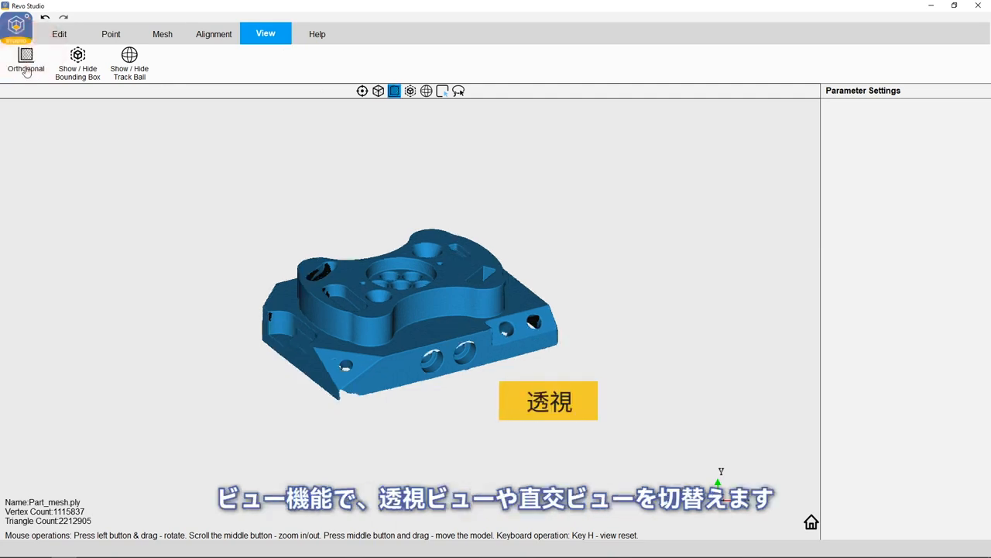
pyautogui.click(25, 68)
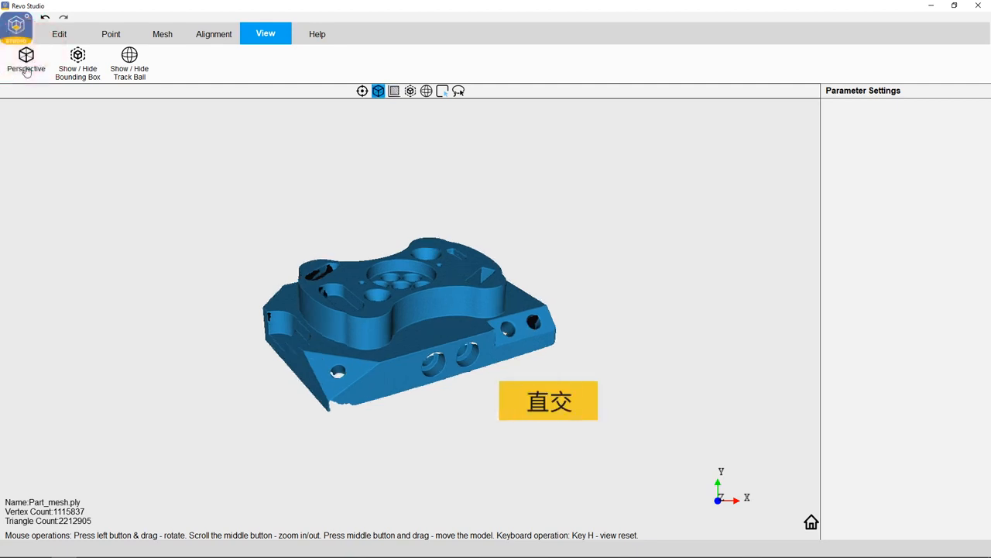
pyautogui.click(78, 62)
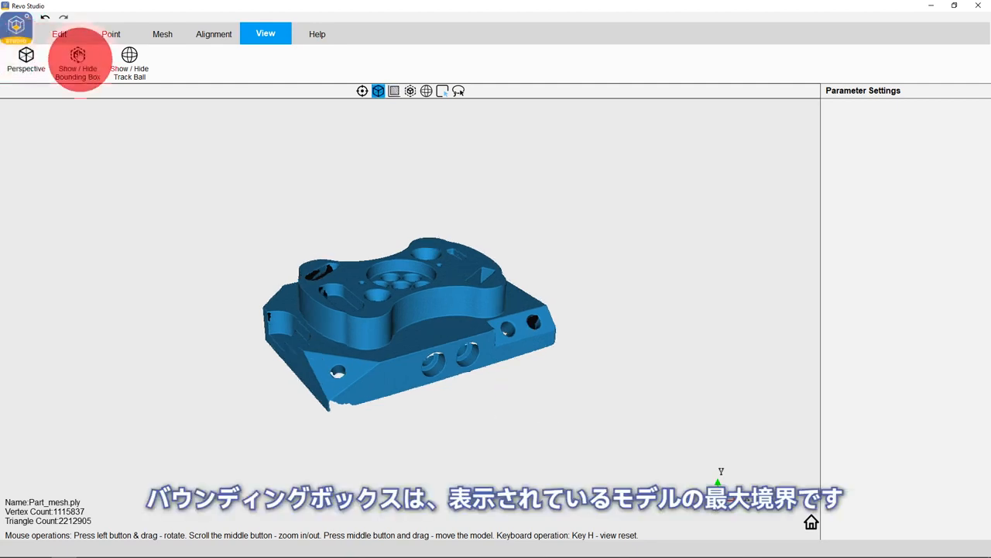
pyautogui.moveTo(629, 346); pyautogui.dragTo(54, 315)
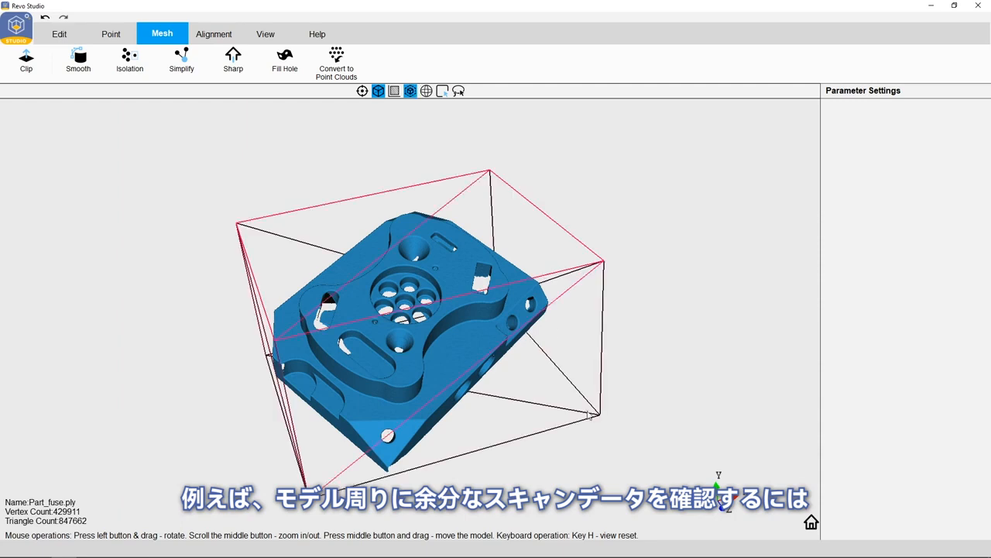
pyautogui.moveTo(574, 422)
pyautogui.mouseDown()
pyautogui.moveTo(571, 405)
pyautogui.moveTo(442, 269)
pyautogui.moveTo(368, 261)
pyautogui.moveTo(210, 377)
pyautogui.moveTo(431, 405)
pyautogui.moveTo(416, 385)
pyautogui.moveTo(453, 277)
pyautogui.moveTo(405, 299)
pyautogui.mouseUp()
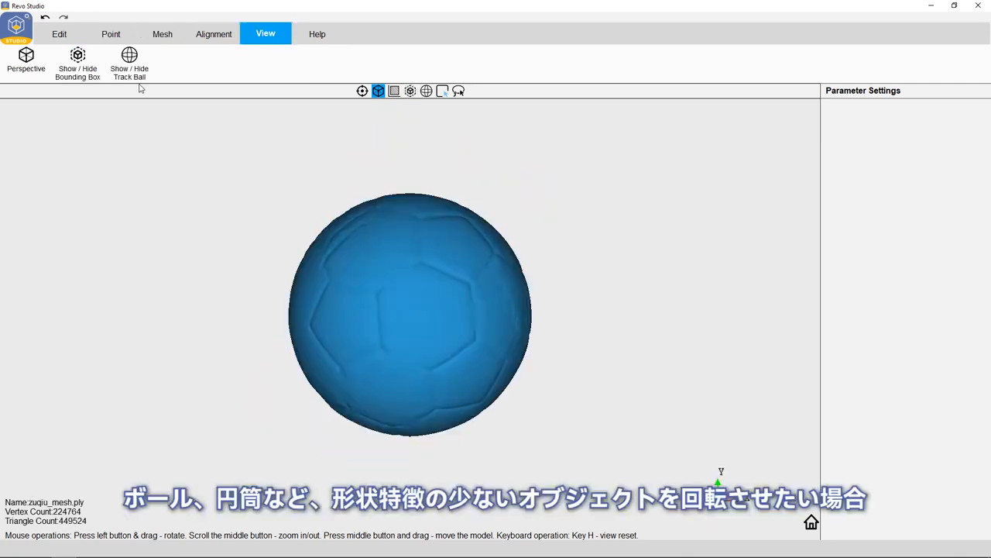
# - Show the track ball around the ball model zuqiu_mesh.ply and rotate the model to view it from different directions
pyautogui.click(133, 73)
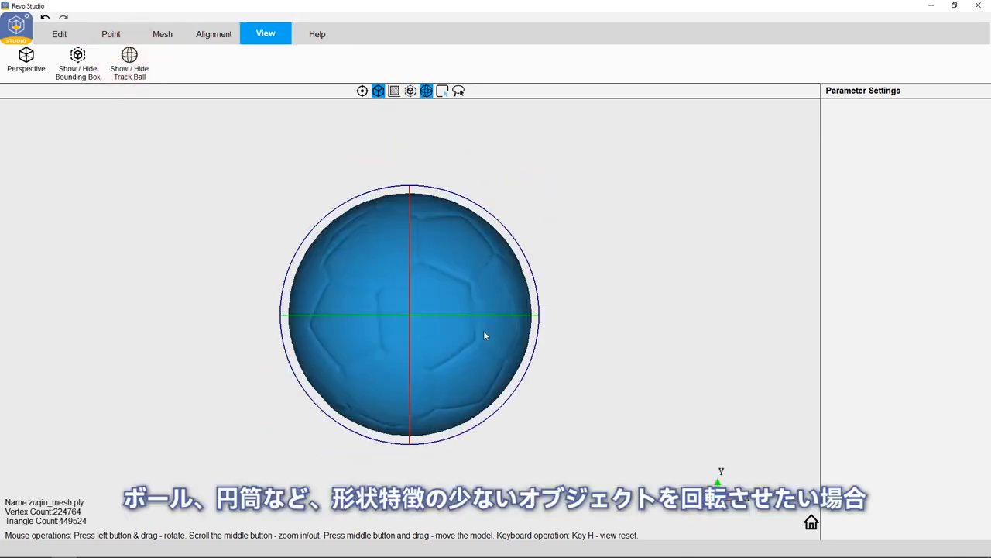
pyautogui.moveTo(405, 422); pyautogui.dragTo(496, 425)
pyautogui.moveTo(533, 349); pyautogui.dragTo(354, 352)
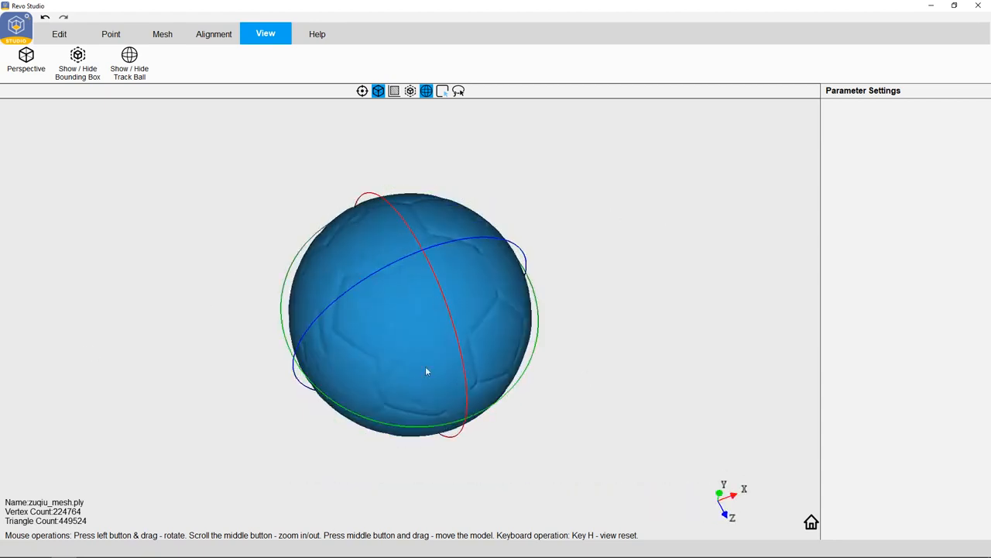